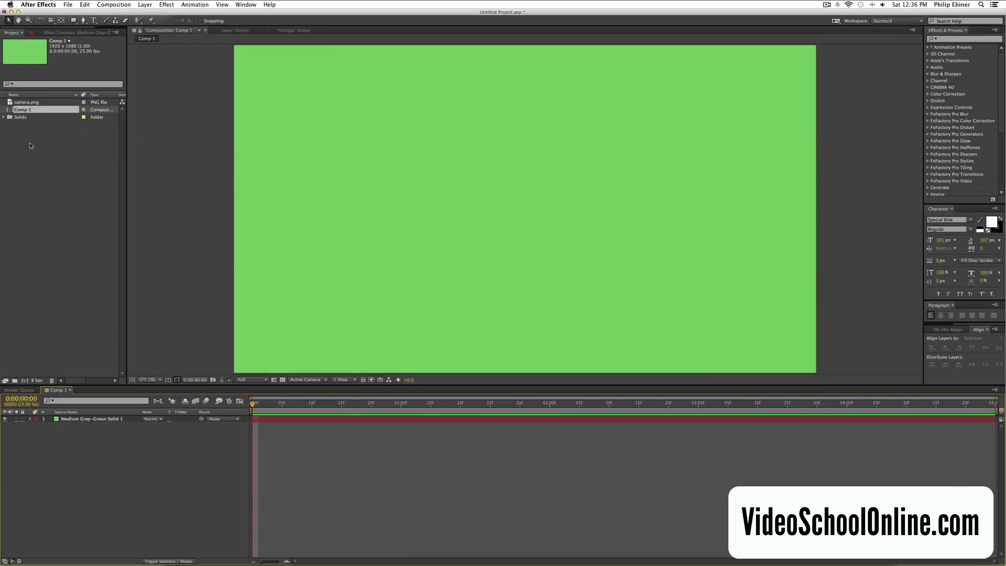
Add camera.png to Comp 1 and rename the green solid layer 'Background'
left_click_drag(32, 103, 523, 203)
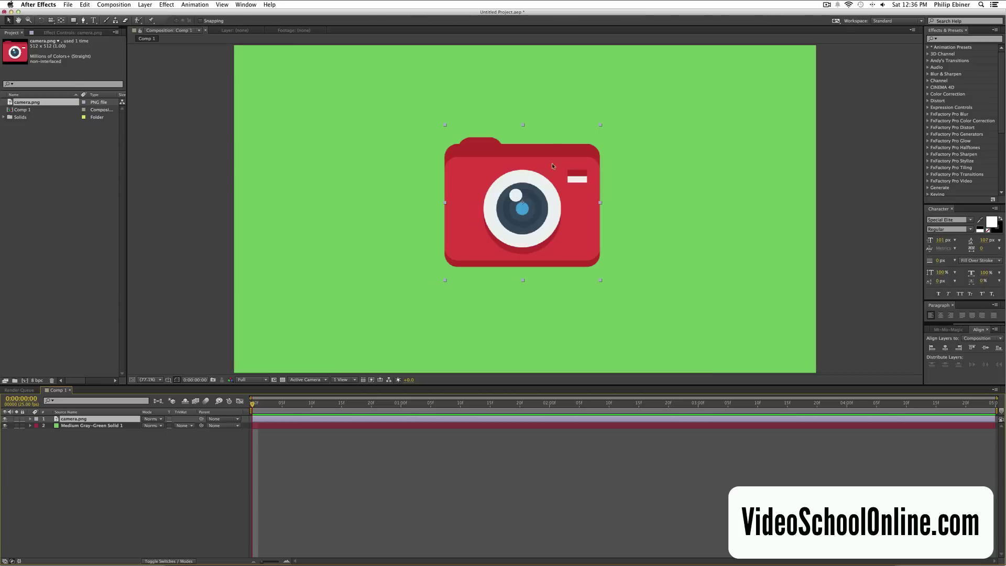
left_click(365, 454)
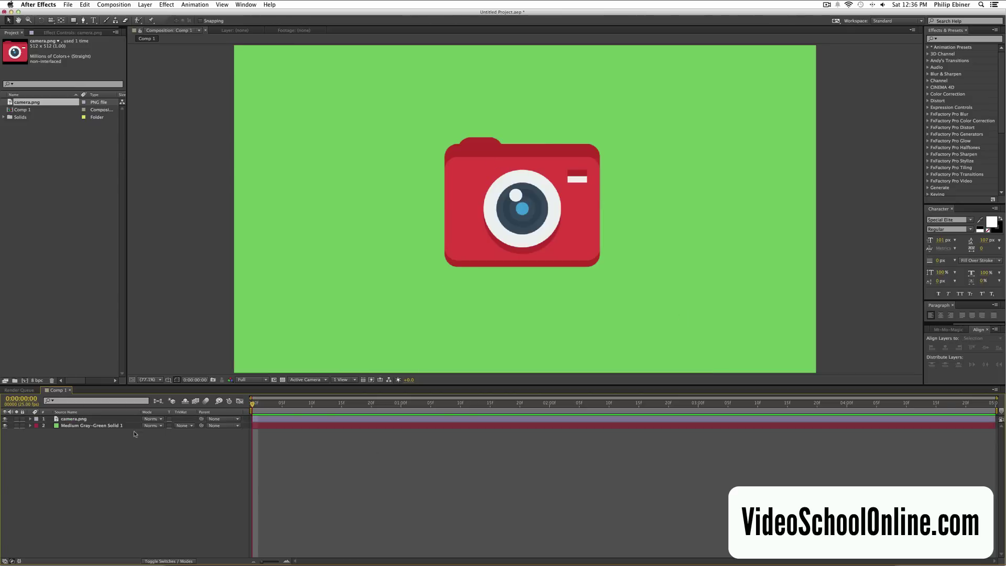
left_click(92, 426)
key("Return")
type("Backg")
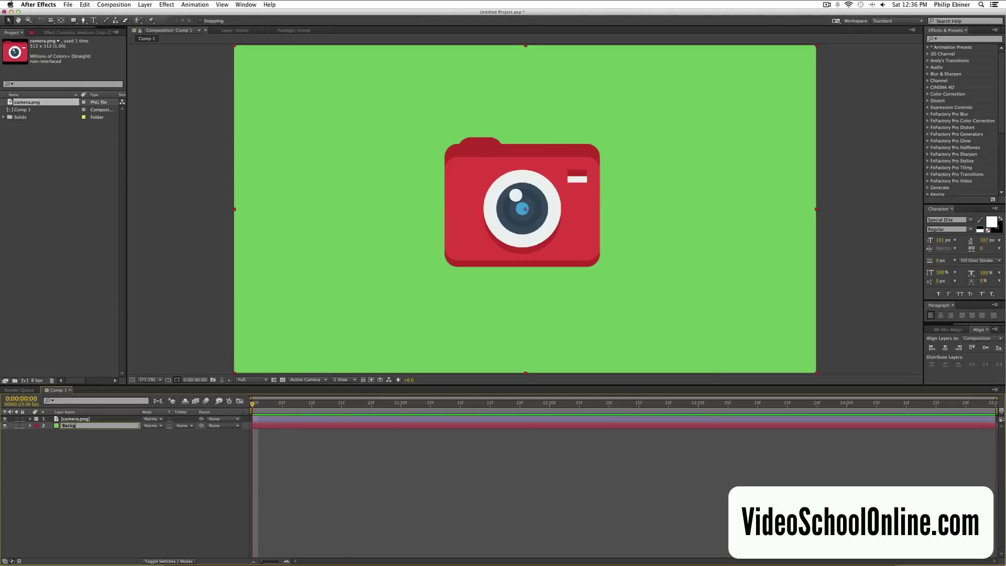
type("round")
key("Return")
left_click(352, 478)
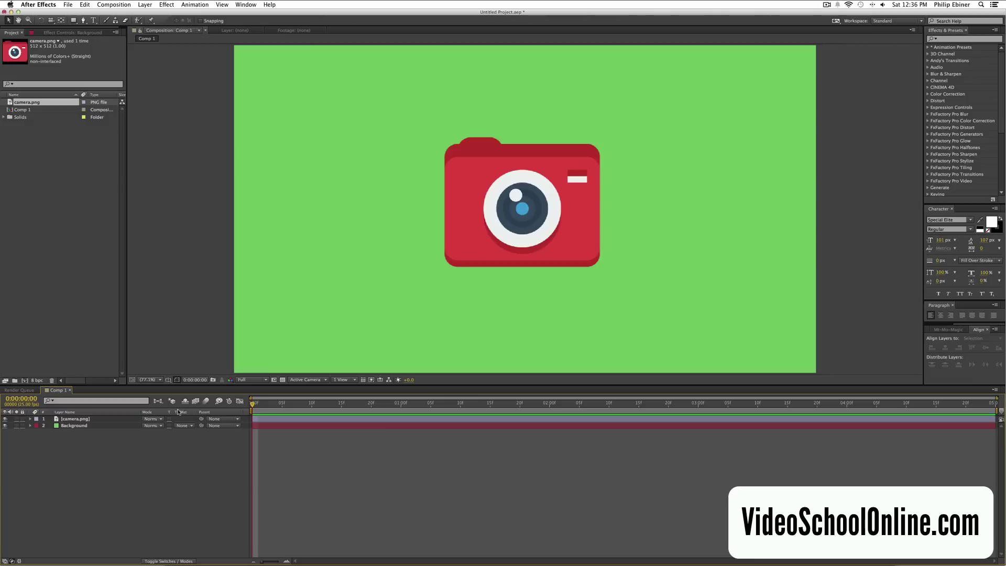
left_click(168, 561)
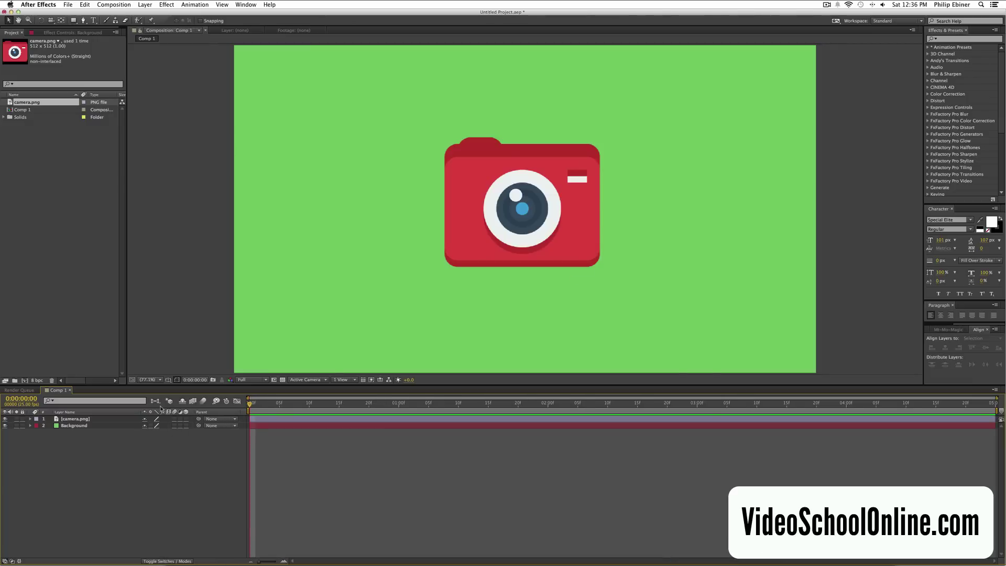
key("F4")
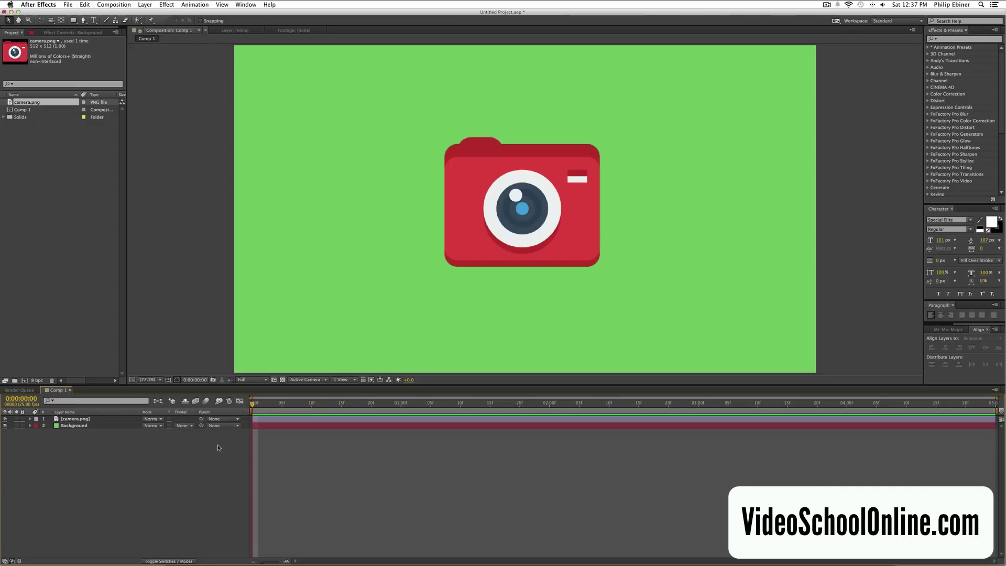
Draw a grey rectangle shape layer over the frame centre, nudged slightly right and down
left_click(73, 21)
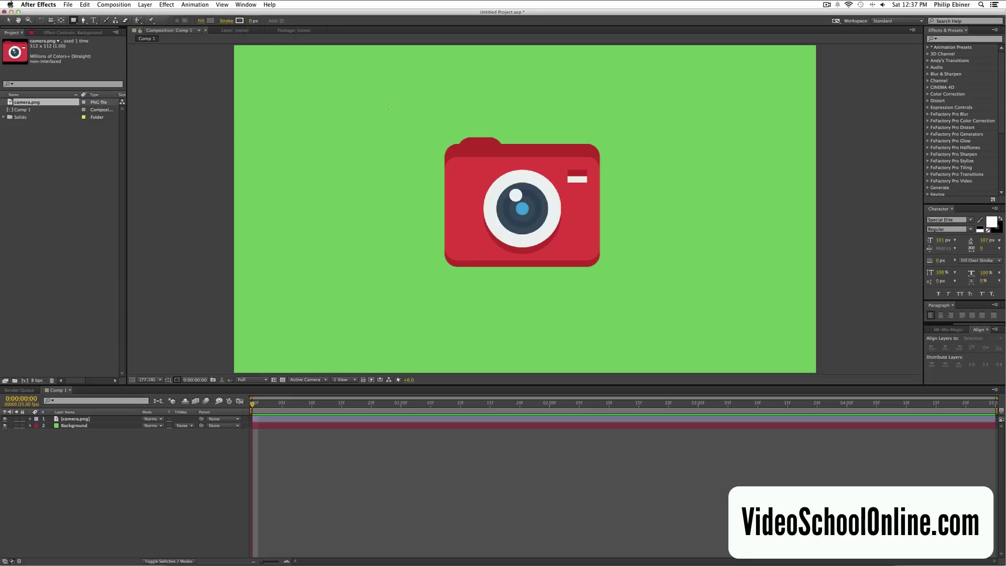
left_click_drag(389, 107, 646, 283)
key("v")
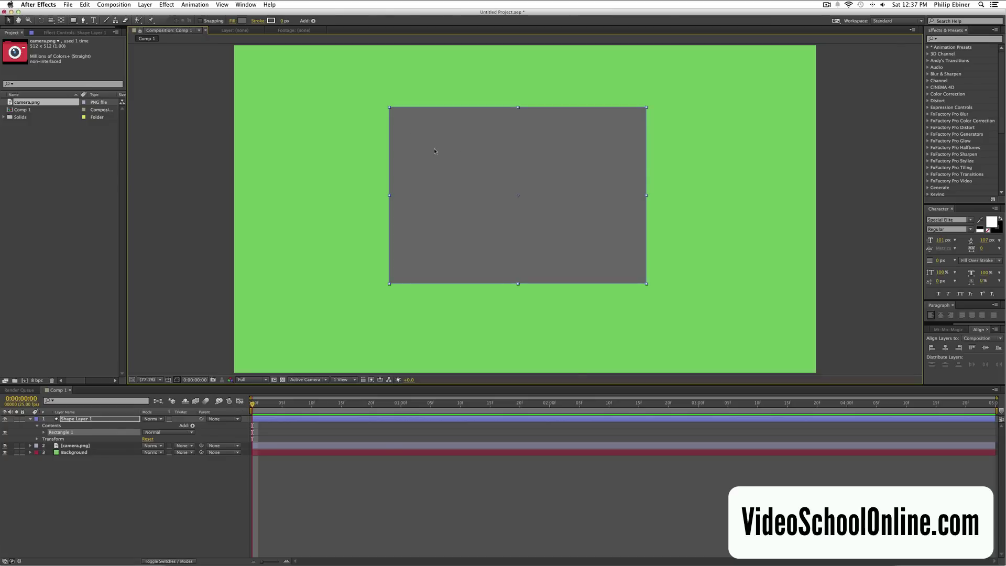
mouse_move(435, 152)
left_mouse_down()
mouse_move(533, 148)
mouse_move(539, 164)
mouse_move(434, 152)
mouse_move(444, 153)
left_mouse_up()
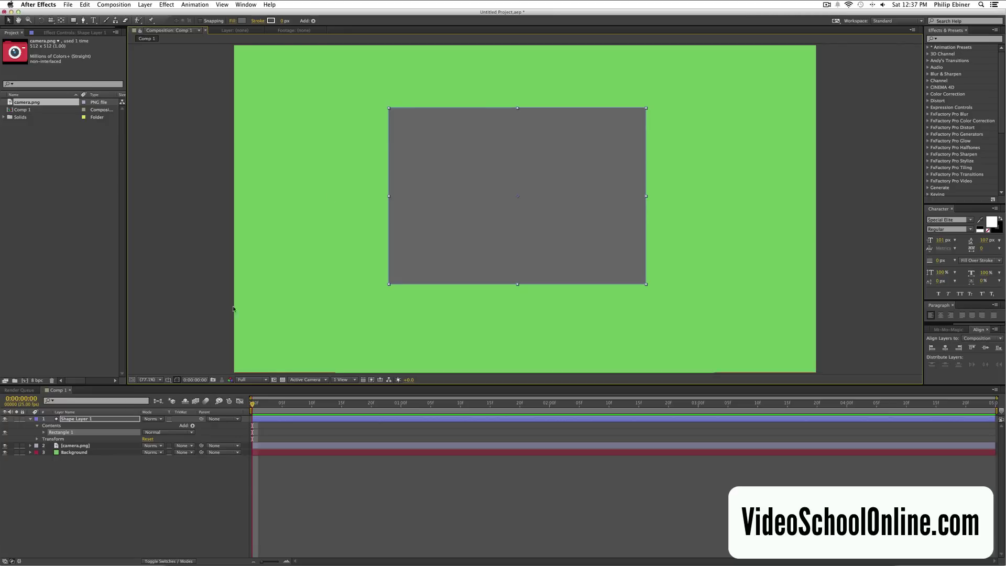
left_click(297, 434)
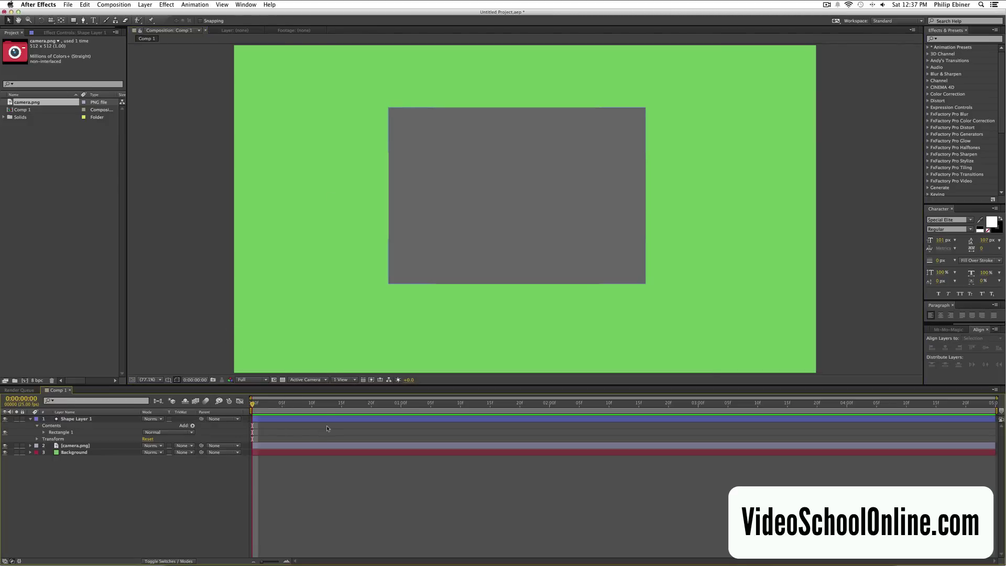
Set camera.png's track matte to Alpha Matte 'Shape Layer 1'
left_click(82, 448)
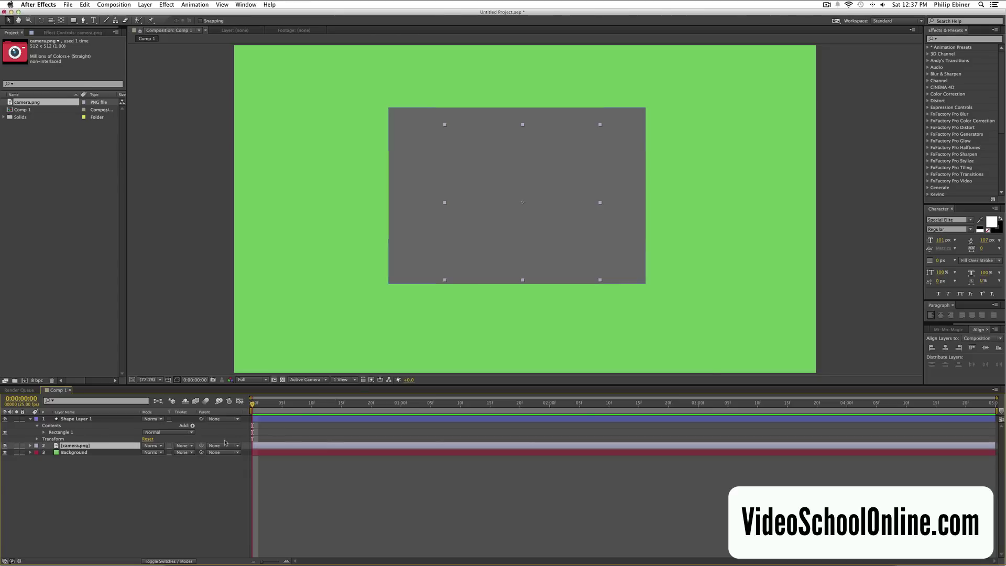
left_click(185, 449)
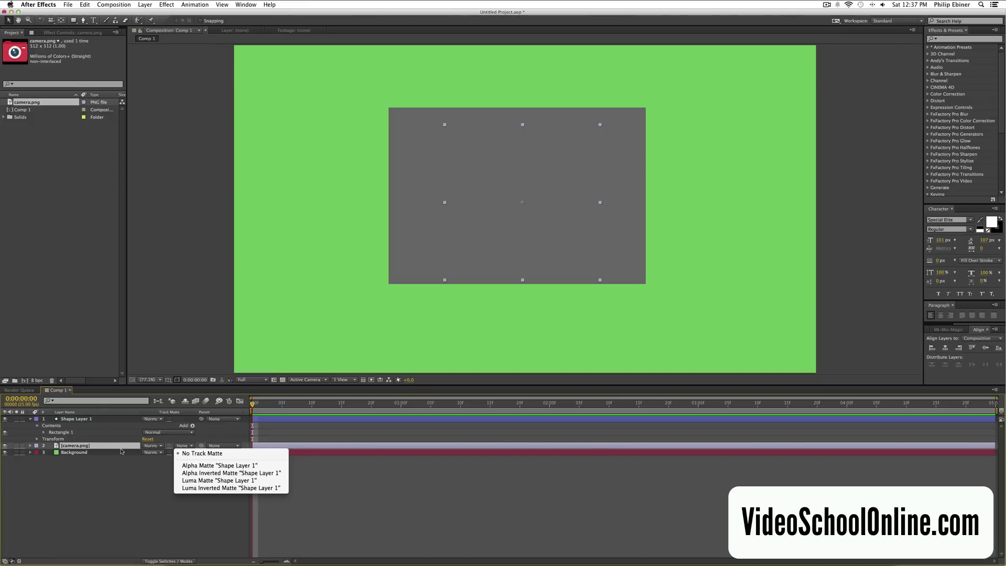
left_click(222, 466)
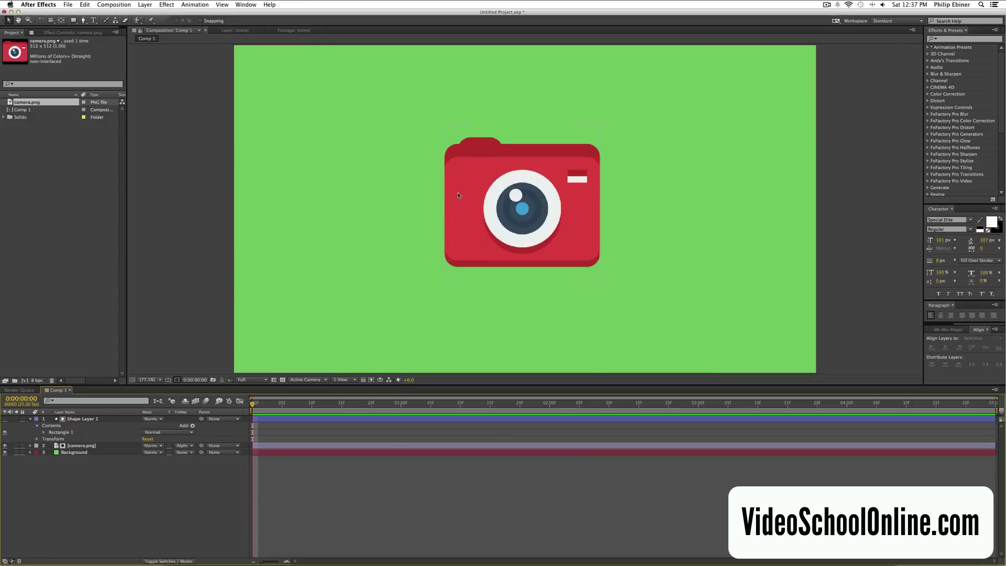
Drag camera.png slightly left so it sits near the frame centre inside the matte
left_click(504, 154)
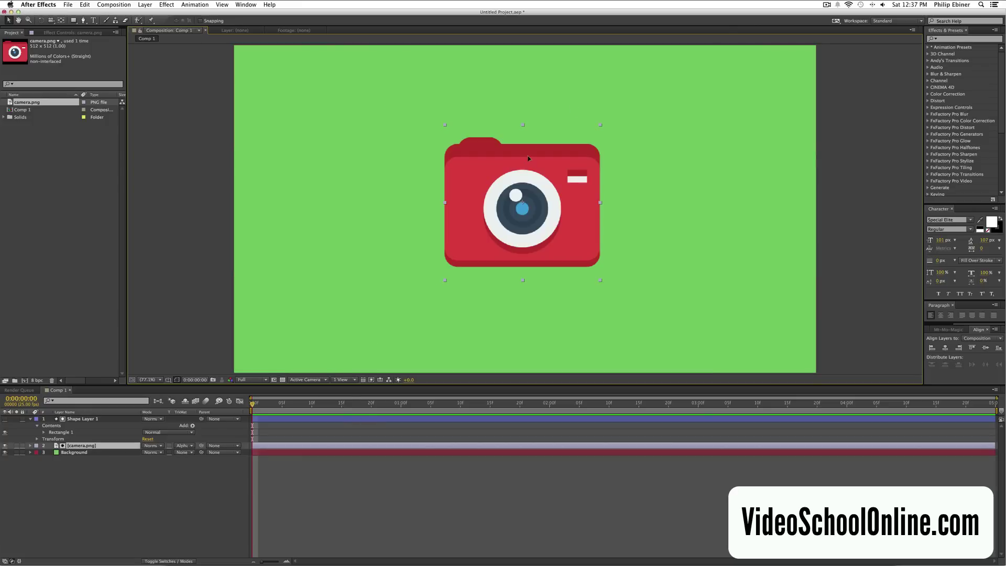
left_click_drag(529, 158, 489, 163)
left_click(282, 419)
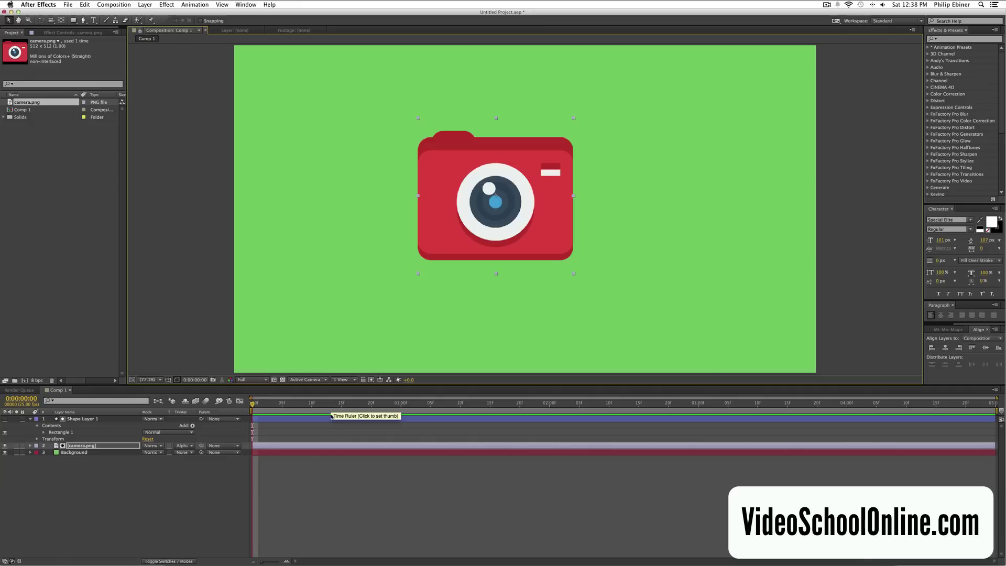
left_click_drag(520, 138, 558, 187)
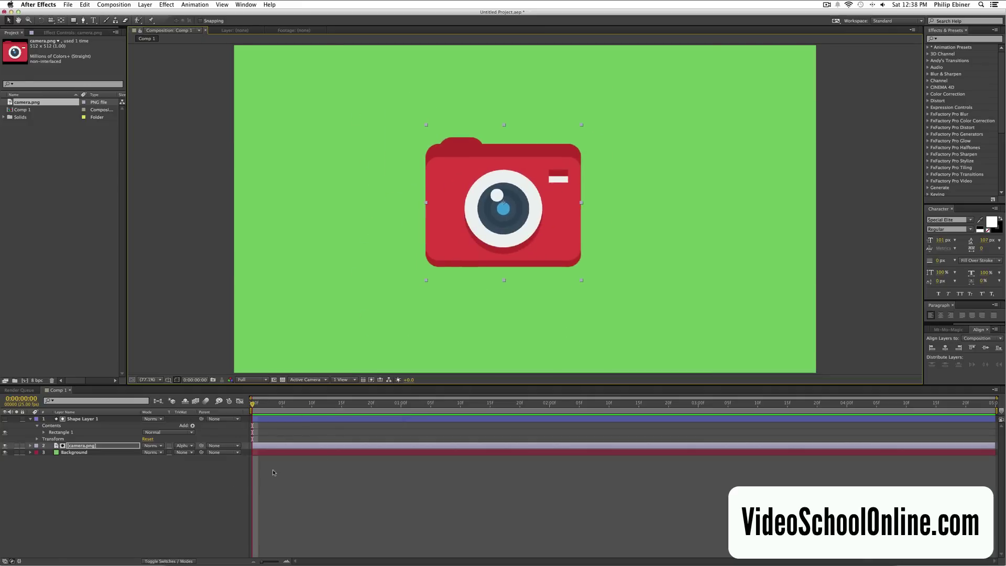
Set a Position keyframe for camera.png at 1 second
key("p")
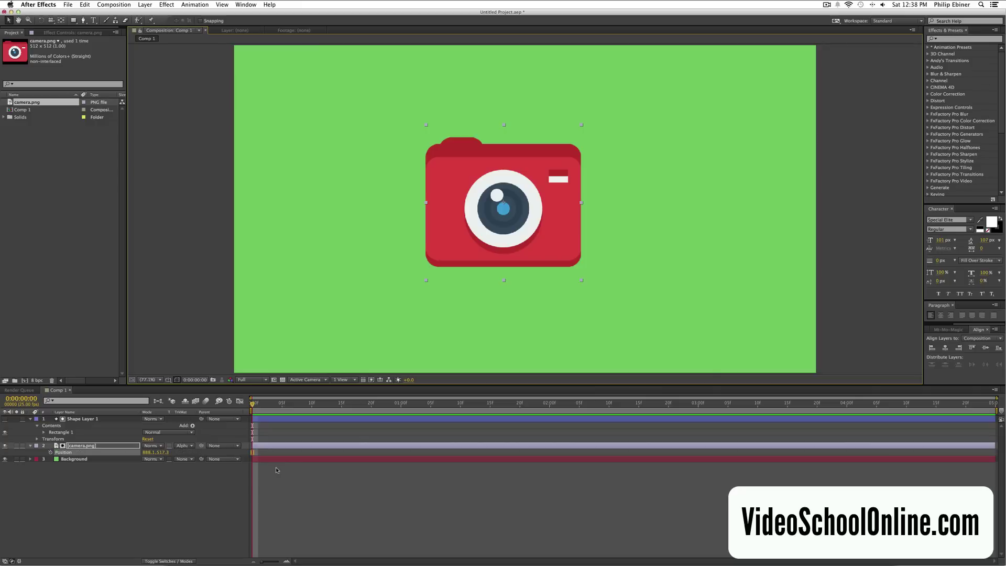
left_click(78, 446)
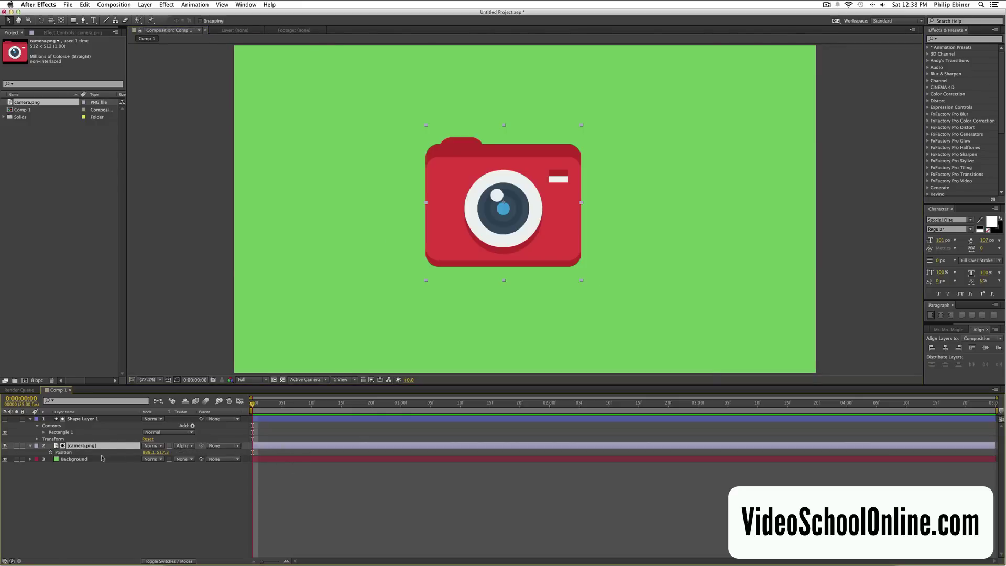
left_click_drag(282, 404, 401, 405)
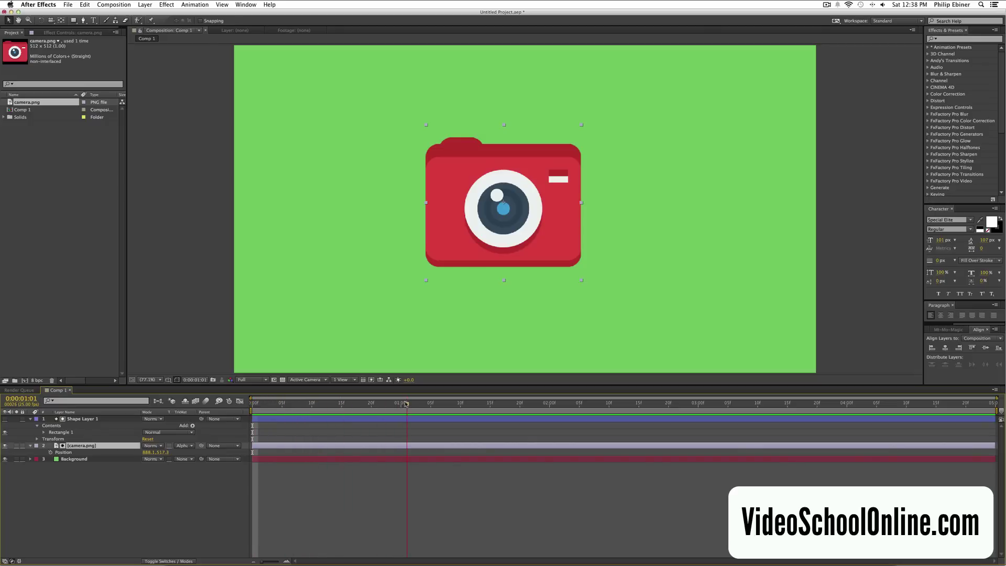
left_click(51, 453)
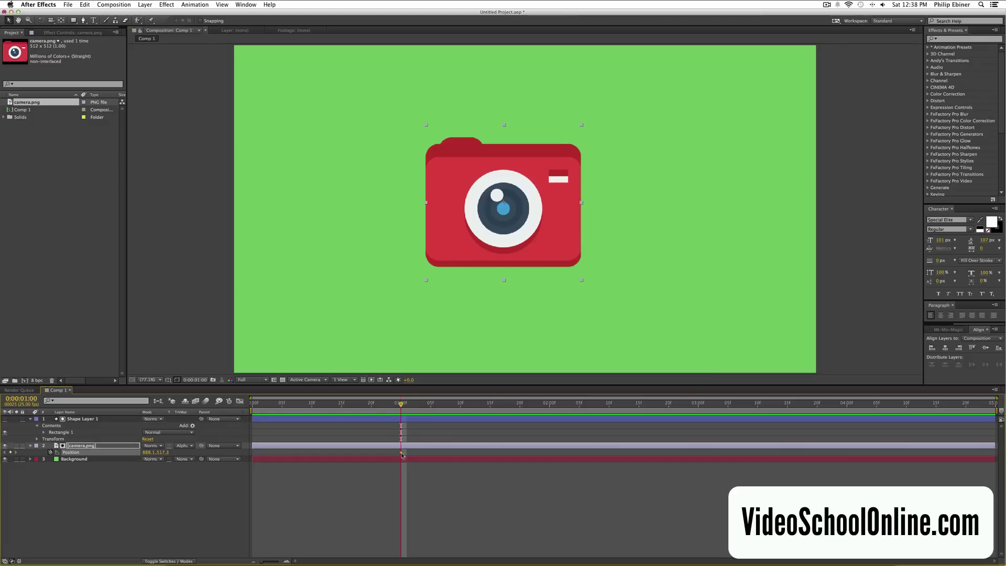
At frame 10, move the camera just outside the matte's left edge and preview the slide-in
left_click_drag(401, 406, 313, 408)
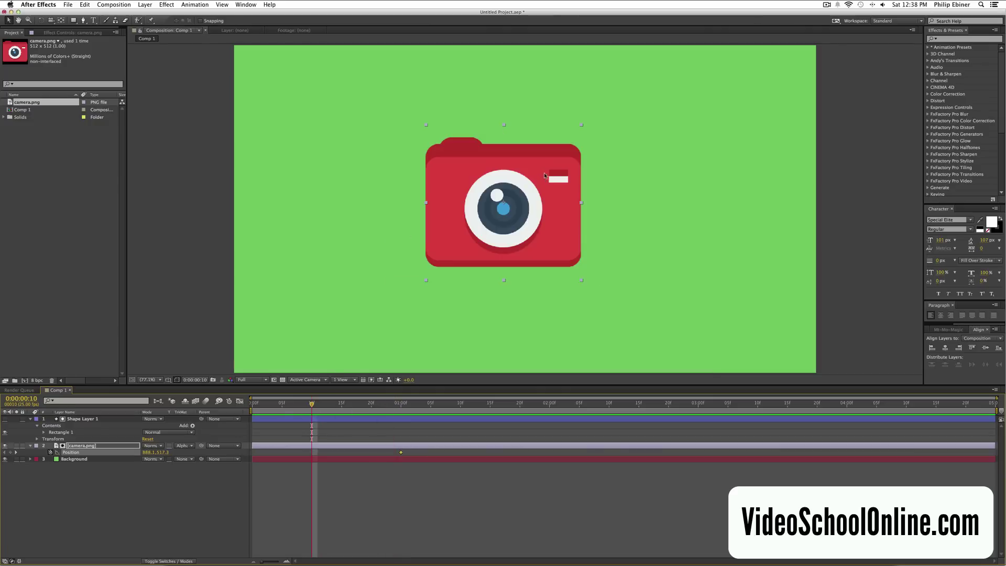
left_click_drag(544, 176, 321, 180)
left_click(461, 272)
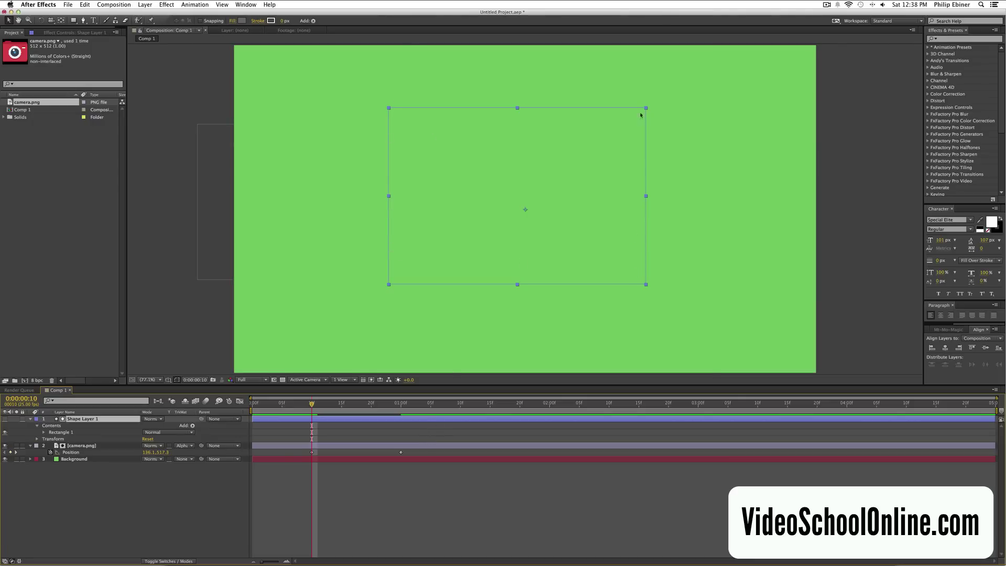
left_click(304, 157)
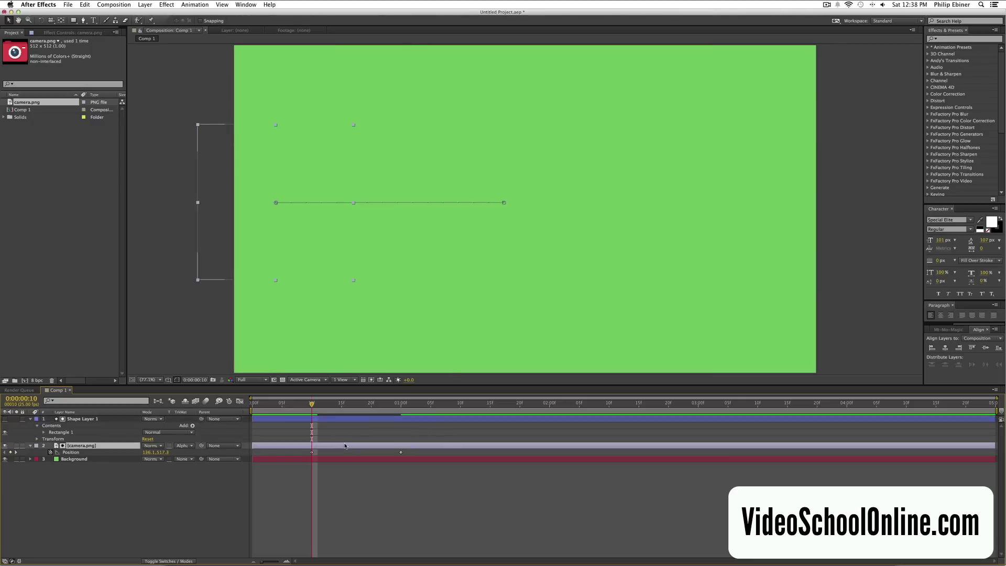
mouse_move(303, 158)
left_mouse_down()
mouse_move(382, 163)
mouse_move(315, 159)
left_mouse_up()
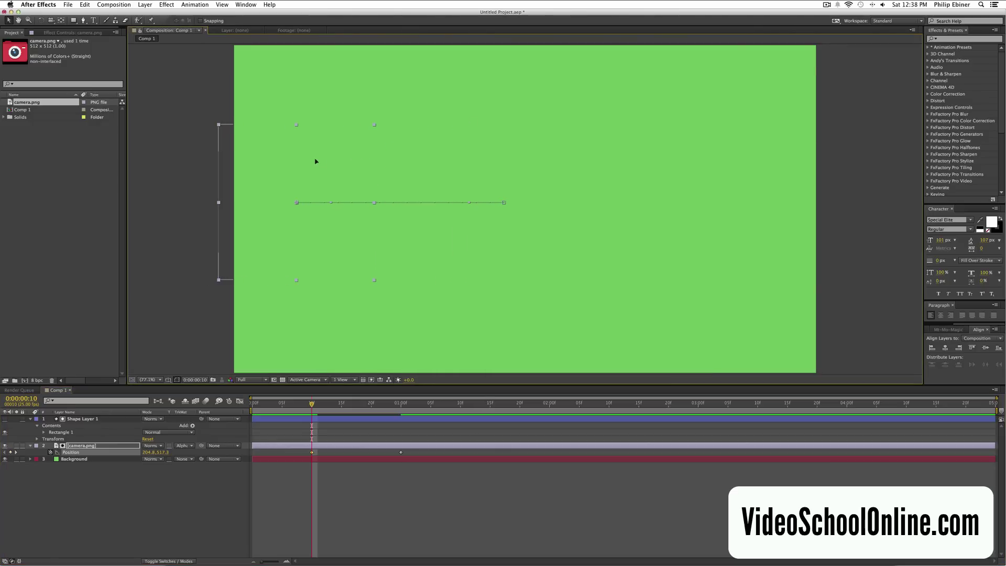
left_click(352, 500)
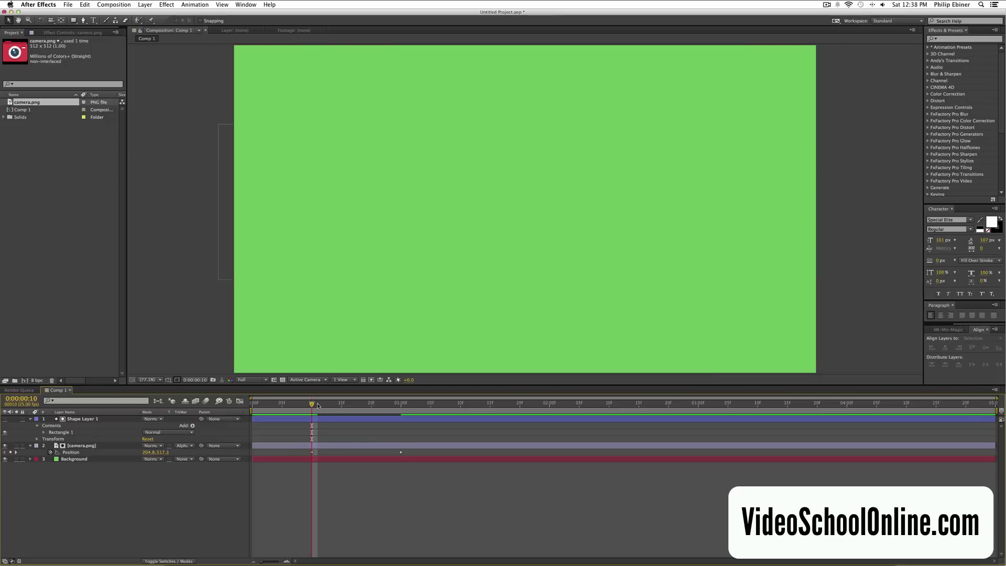
left_click_drag(312, 405, 400, 413)
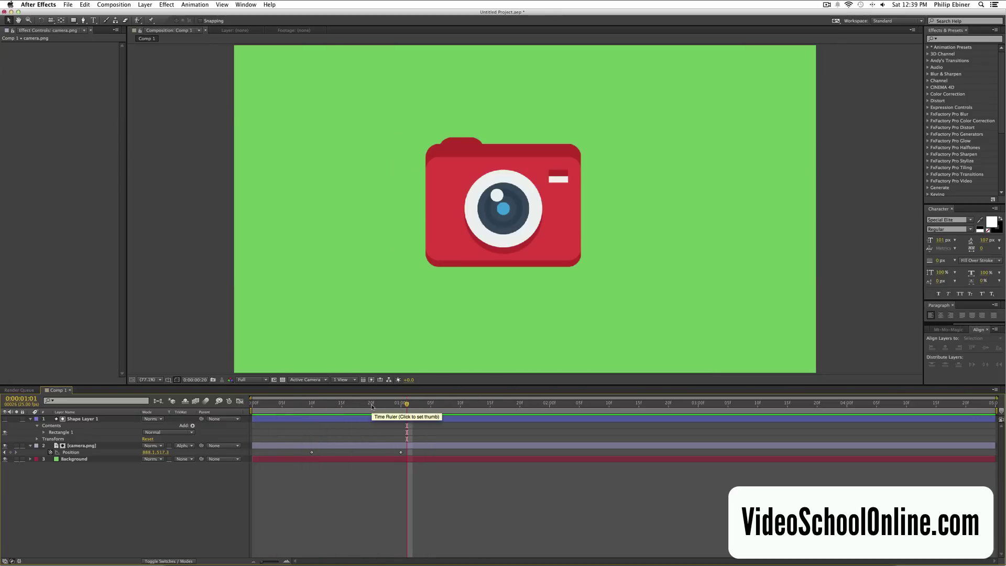
key("space")
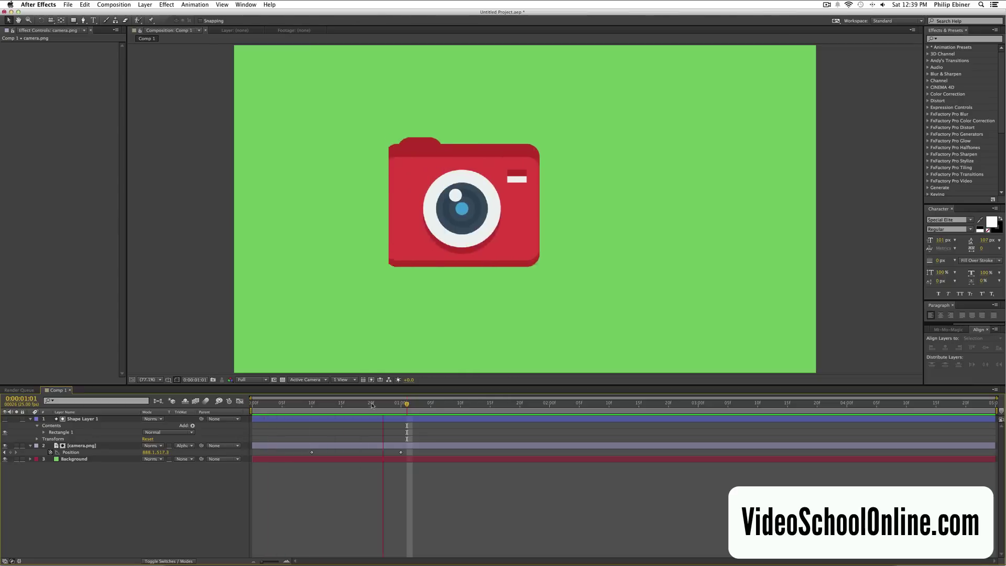
Apply Easy Ease to both of camera.png's Position keyframes and scrub to check the slide-in
left_click(342, 403)
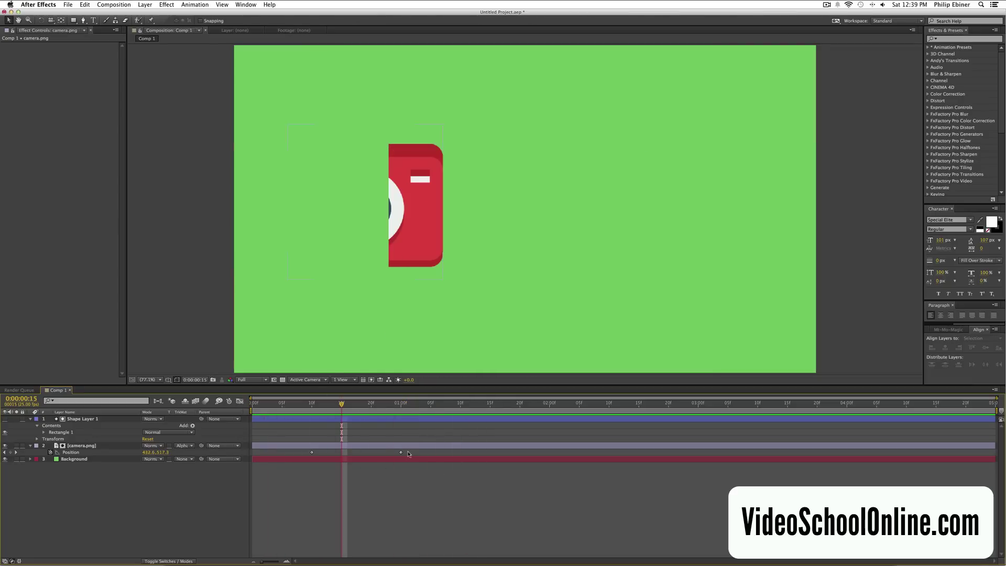
left_click(317, 454)
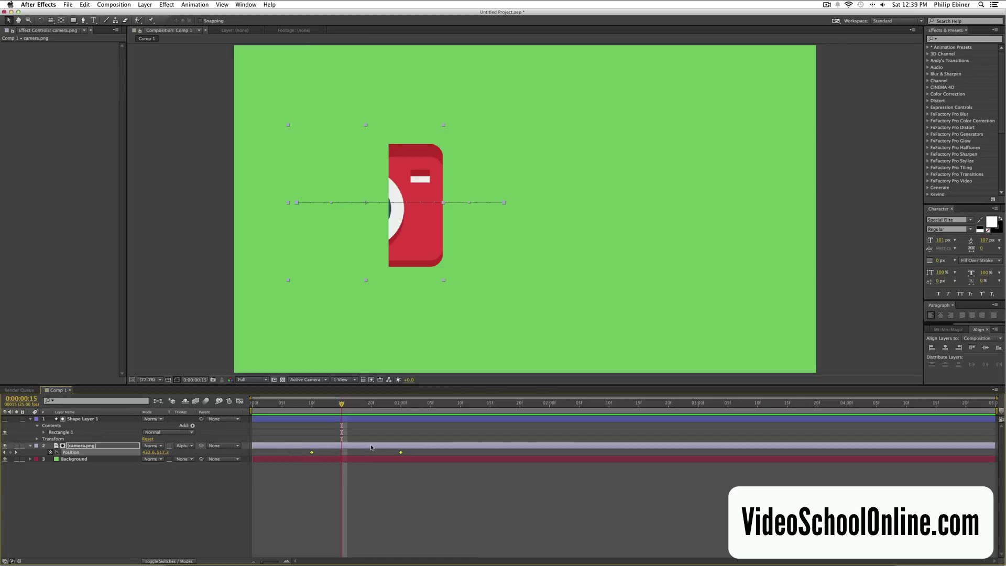
key("super+alt+h")
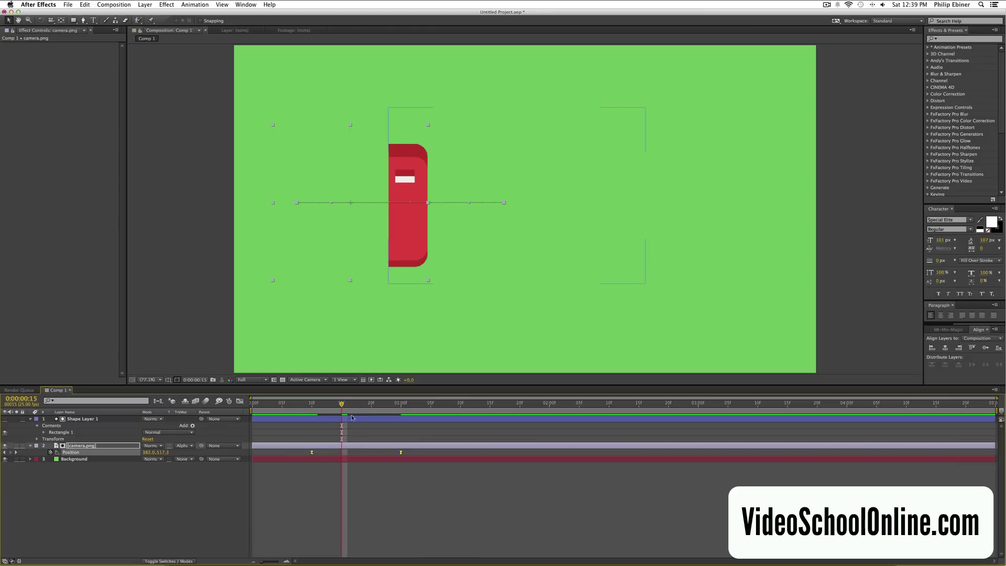
left_click_drag(341, 404, 371, 404)
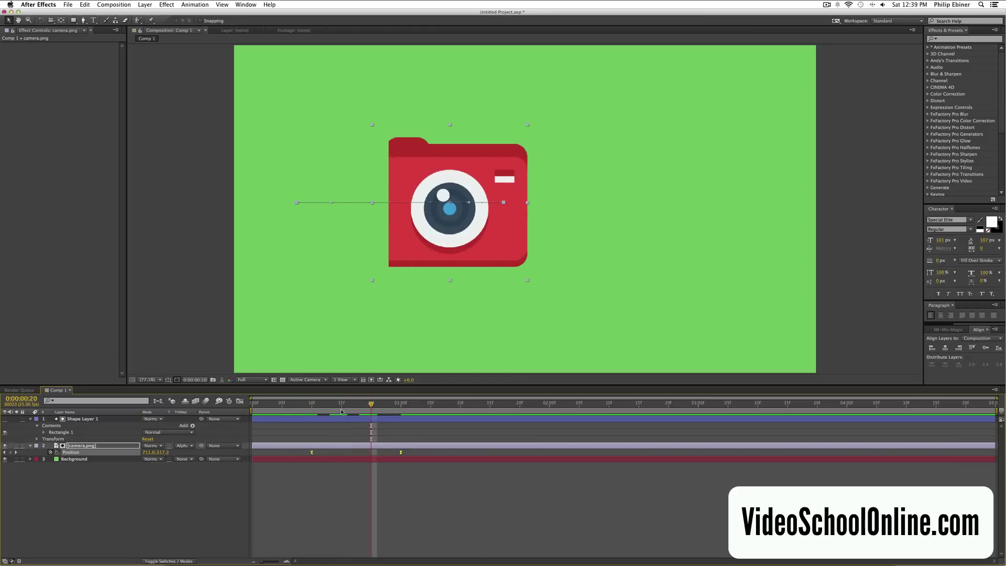
In the Graph Editor, stretch keyframe influence so Position speed spikes to about 8000 px/sec
left_click(240, 402)
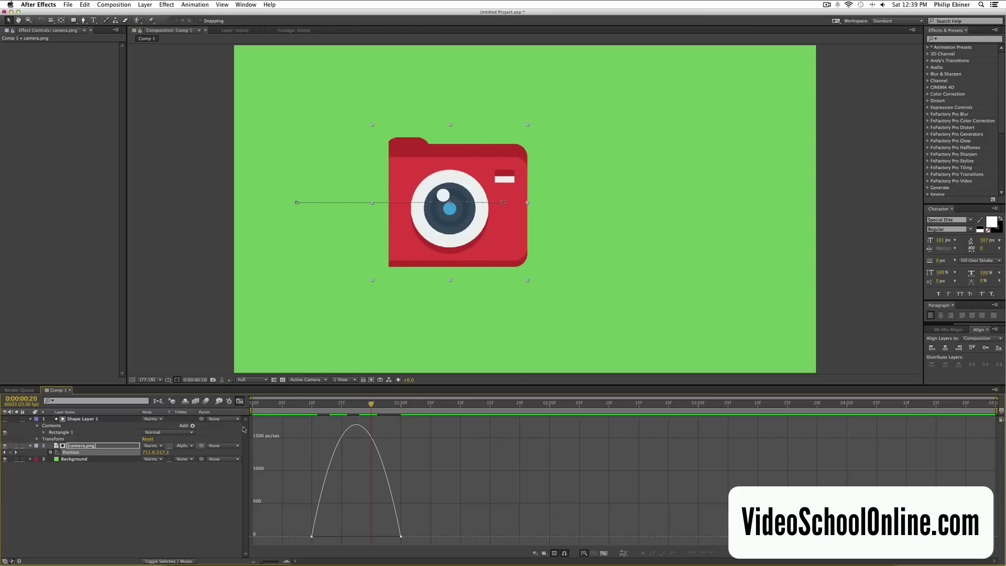
left_click_drag(326, 533, 364, 537)
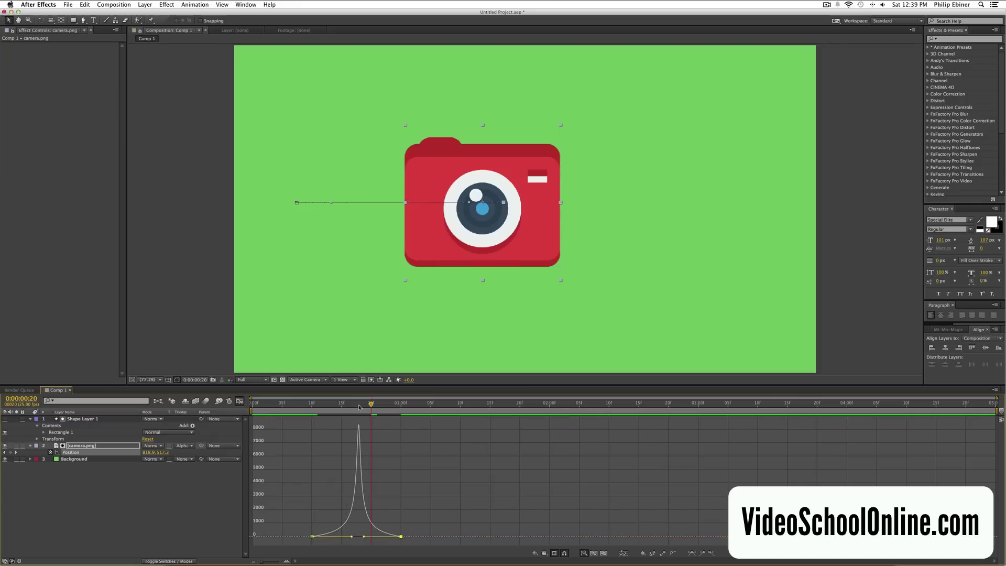
left_click(239, 401)
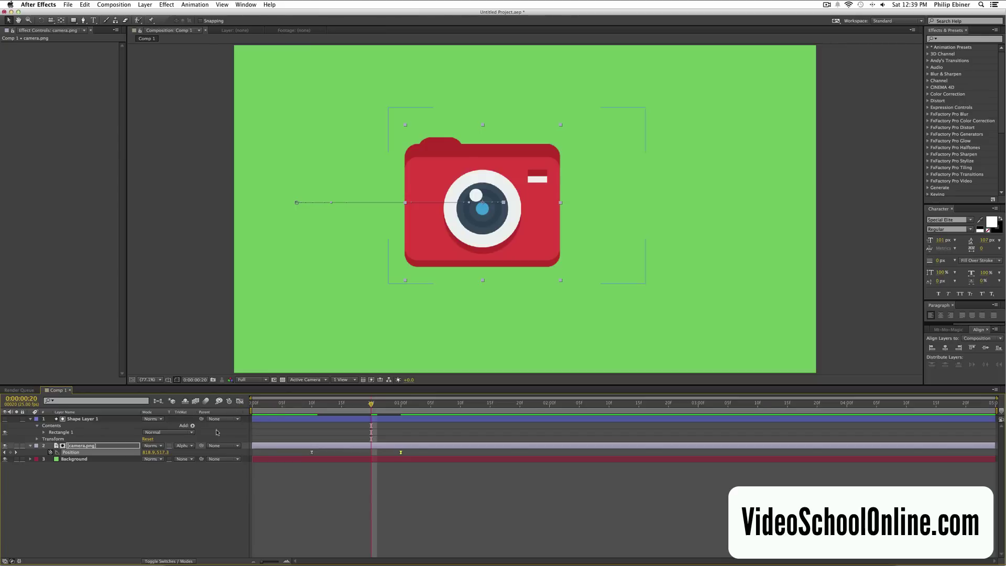
Enable Motion Blur on camera.png and for Comp 1, then preview the blurred slide-in
left_click(173, 561)
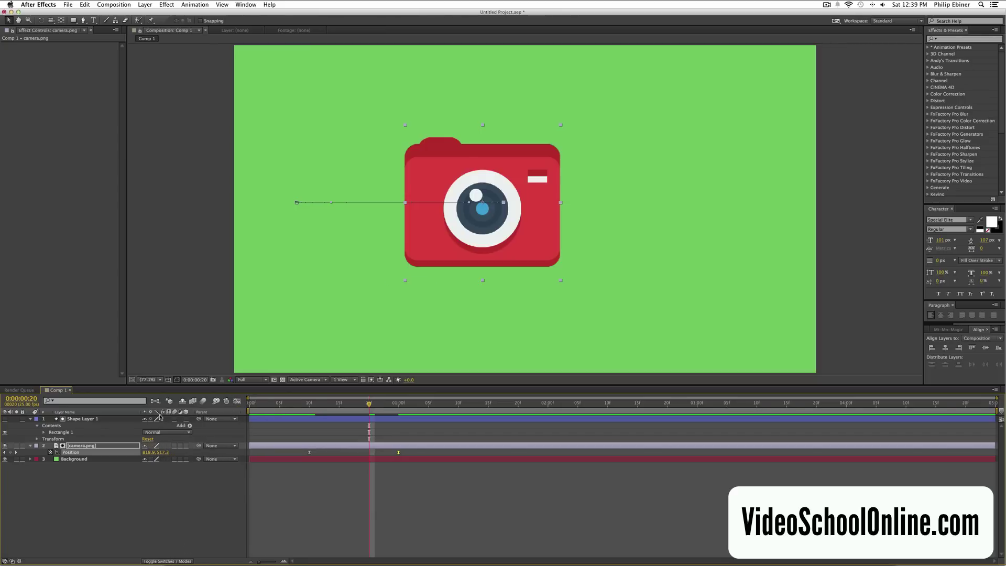
left_click(175, 445)
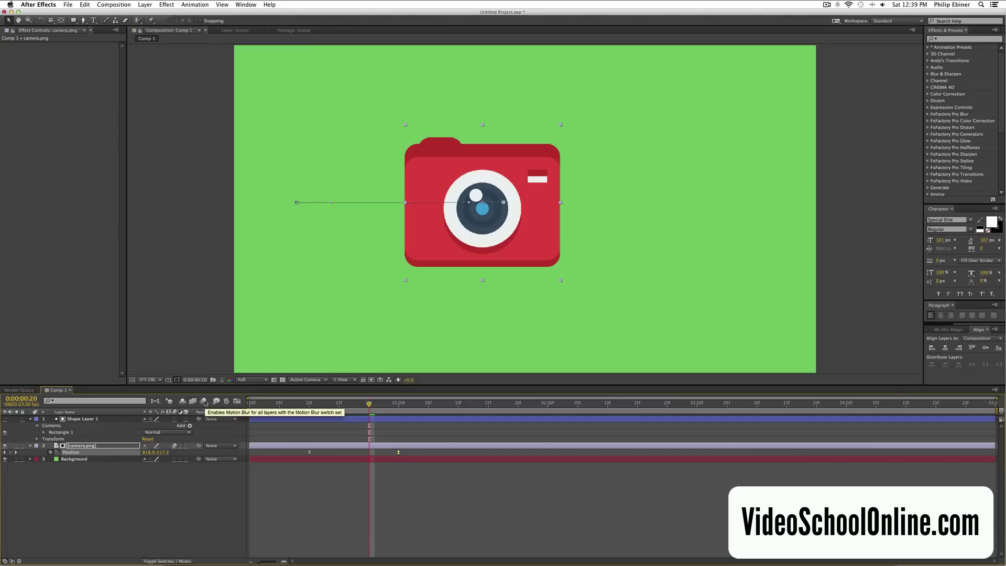
left_click(204, 402)
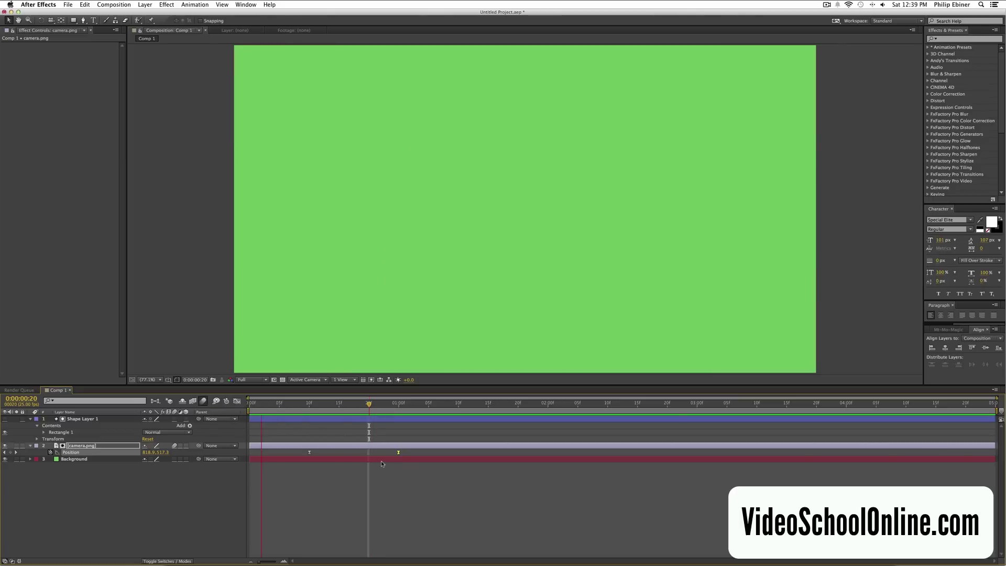
key("space")
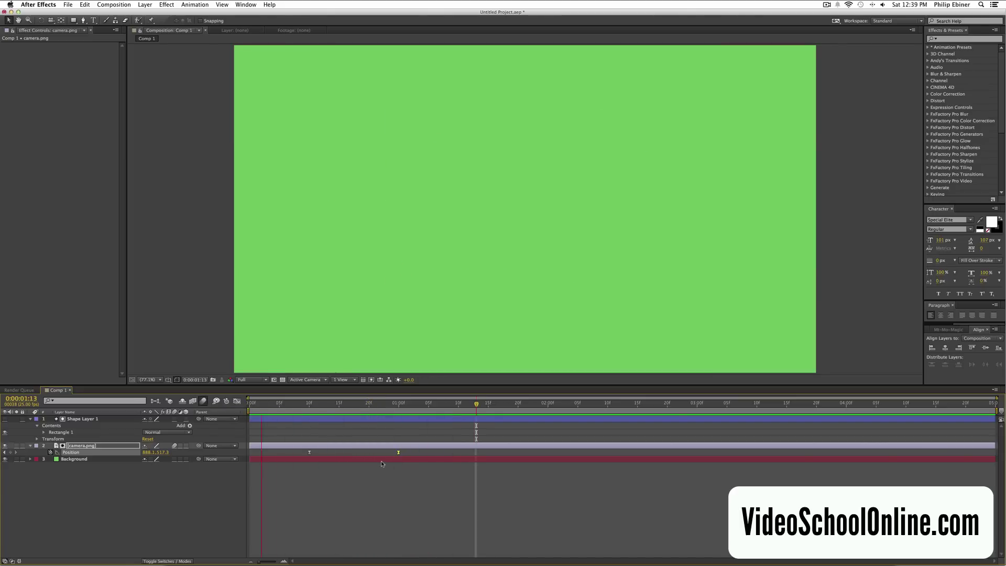
key("space")
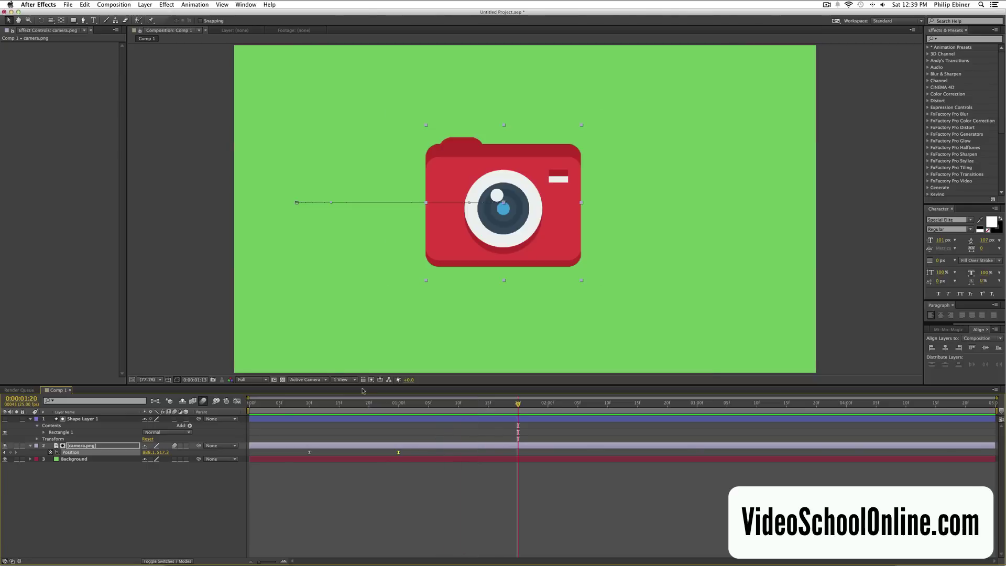
key("space")
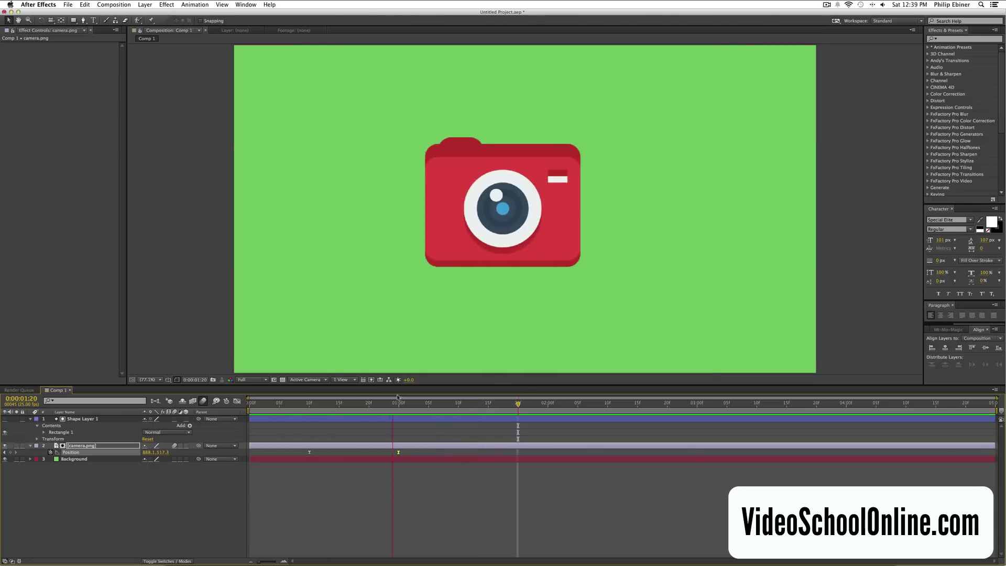
left_click(577, 408)
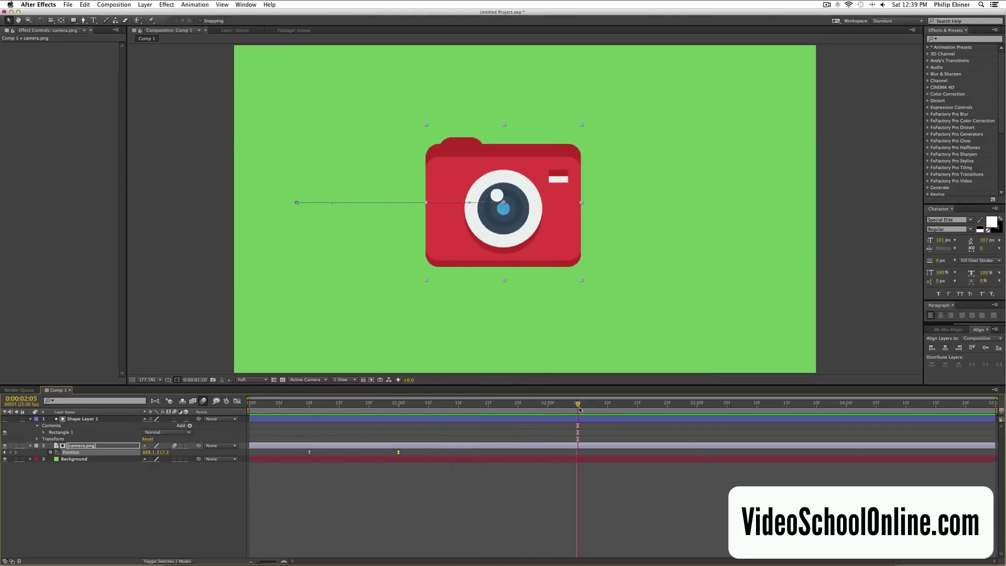
Keyframe Position at 0:00:02:05 and slide the camera off the right edge by 0:00:02:21
left_click(22, 476)
left_click(10, 452)
left_click_drag(691, 403, 673, 403)
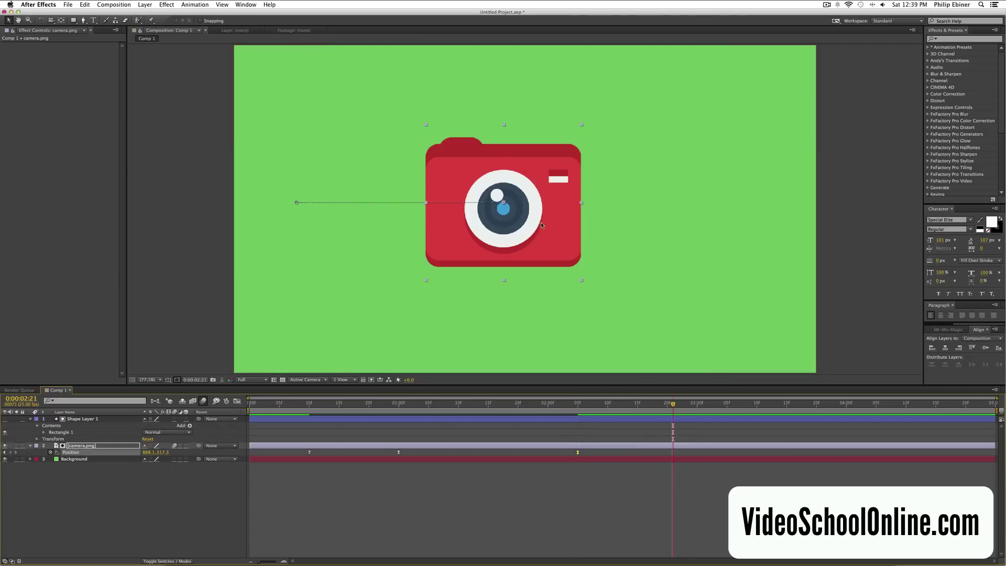
left_click_drag(515, 158, 770, 160)
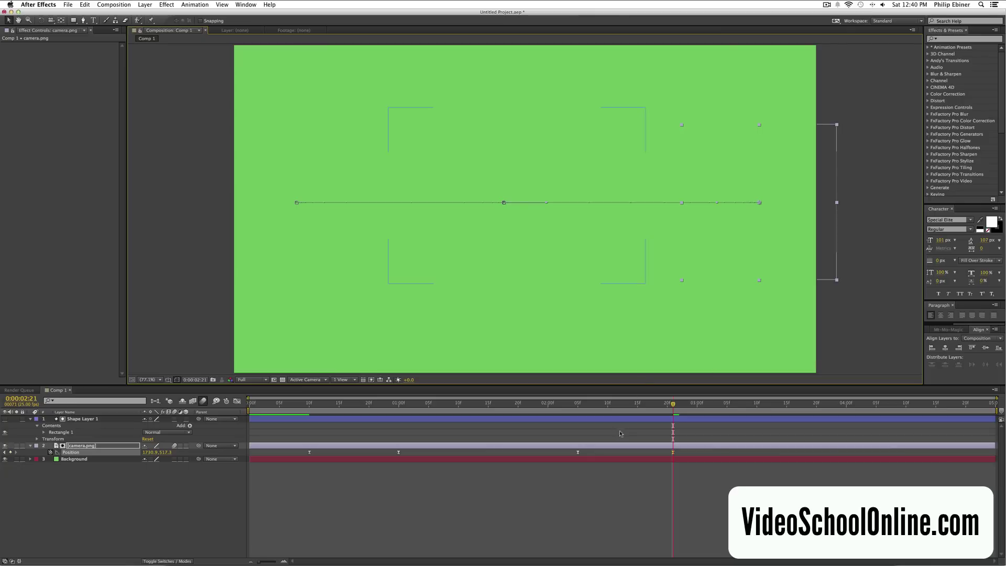
Sharpen the exit's speed curve by stretching keyframe influence in the Graph Editor
left_click_drag(687, 450, 544, 461)
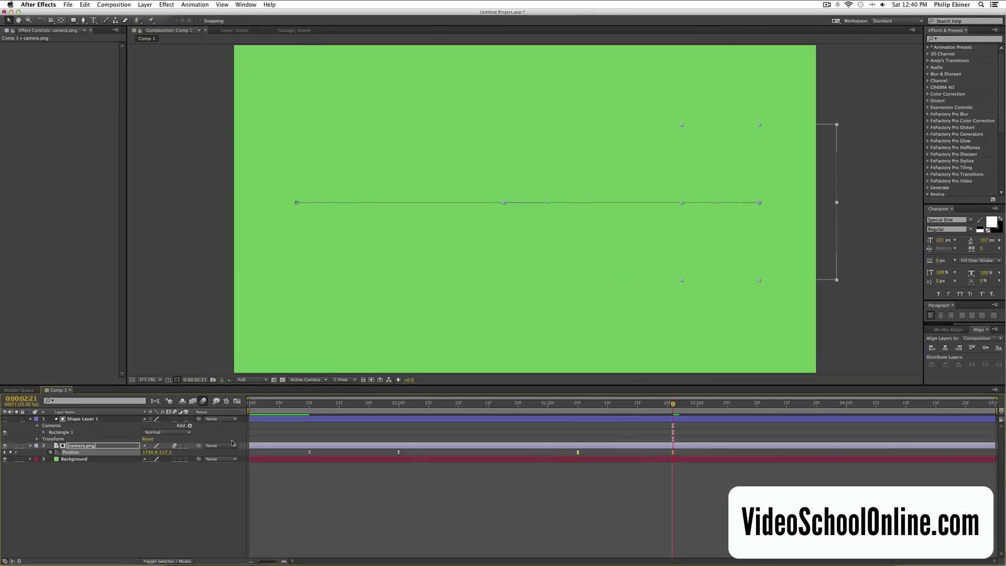
left_click(238, 401)
left_click_drag(593, 534, 630, 535)
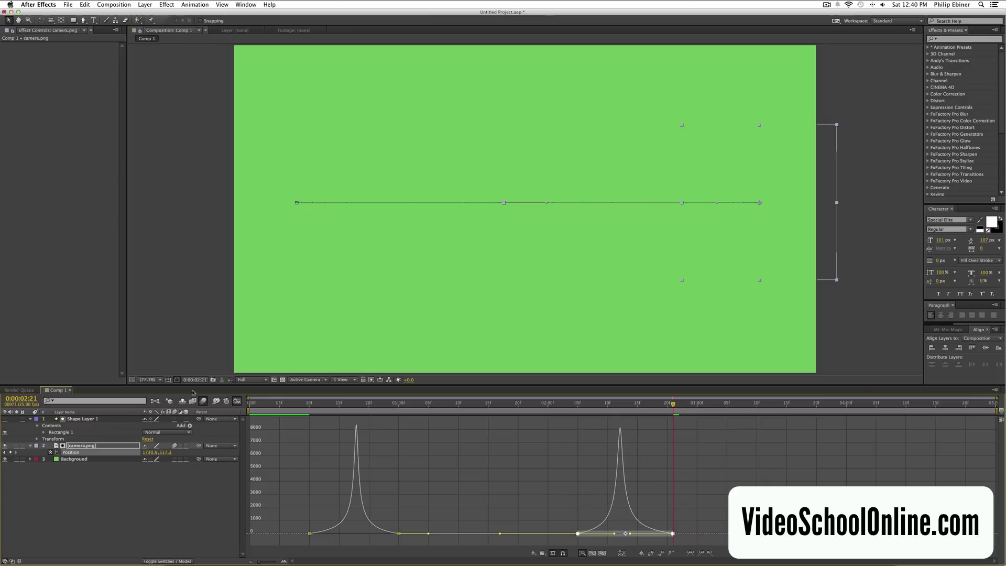
left_click(237, 401)
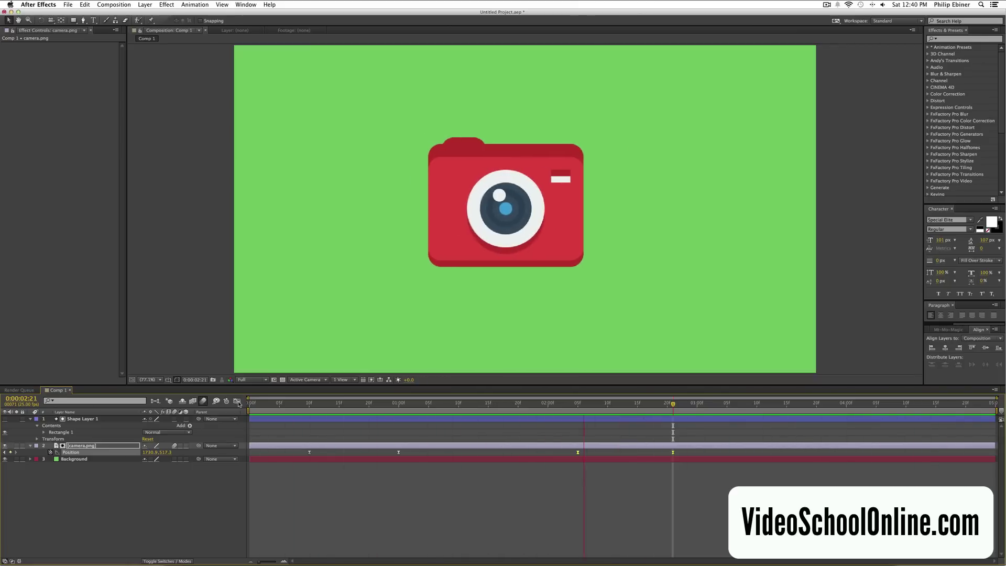
Delete all of camera.png's Position keyframes so it stays centred
key("space")
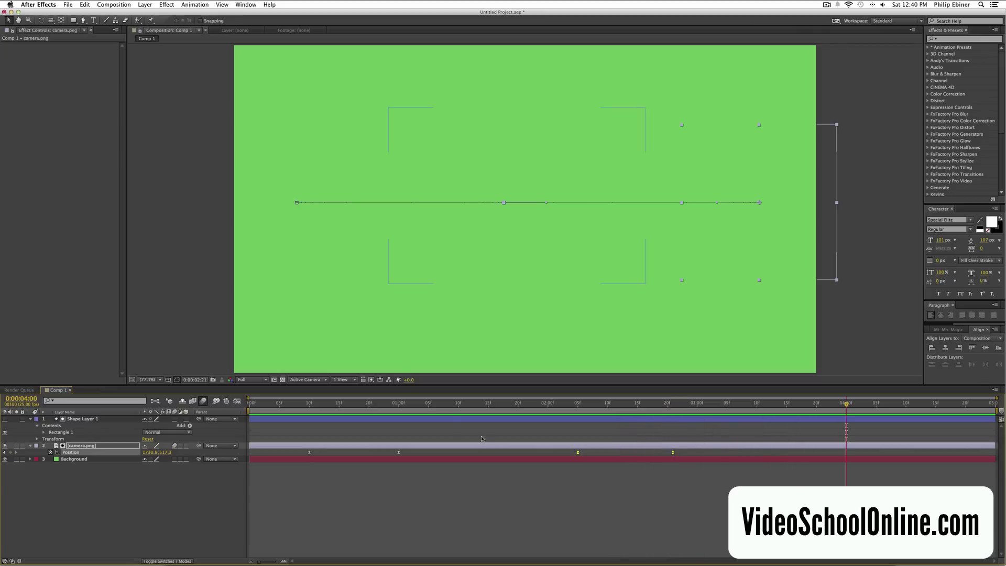
left_click(456, 405)
left_click_drag(415, 458, 254, 445)
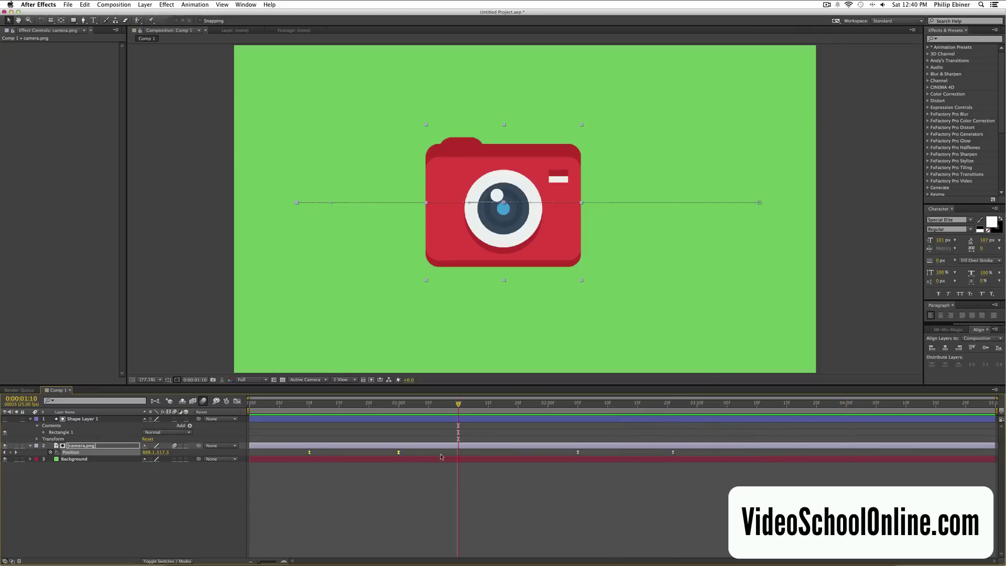
key("Delete")
left_click_drag(680, 456, 577, 415)
key("Delete")
left_click(451, 420)
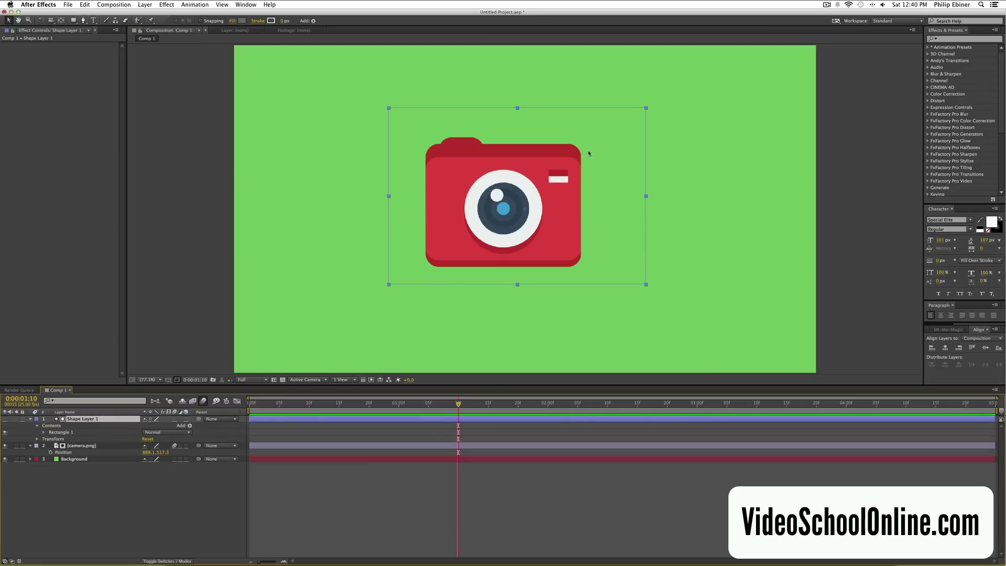
Nudge the Shape Layer 1 rectangle to frame the camera, then search effects for 'linear'
mouse_move(588, 153)
left_mouse_down()
mouse_move(611, 238)
mouse_move(609, 308)
mouse_move(613, 63)
mouse_move(593, 340)
mouse_move(589, 92)
mouse_move(793, 171)
mouse_move(373, 61)
mouse_move(747, 287)
mouse_move(440, 68)
mouse_move(548, 218)
mouse_move(469, 112)
mouse_move(781, 44)
mouse_move(730, 63)
mouse_move(781, 53)
mouse_move(720, 80)
mouse_move(813, 44)
mouse_move(555, 148)
mouse_move(561, 304)
mouse_move(453, 177)
mouse_move(489, 119)
mouse_move(650, 164)
mouse_move(660, 99)
mouse_move(681, 167)
mouse_move(578, 151)
left_mouse_up()
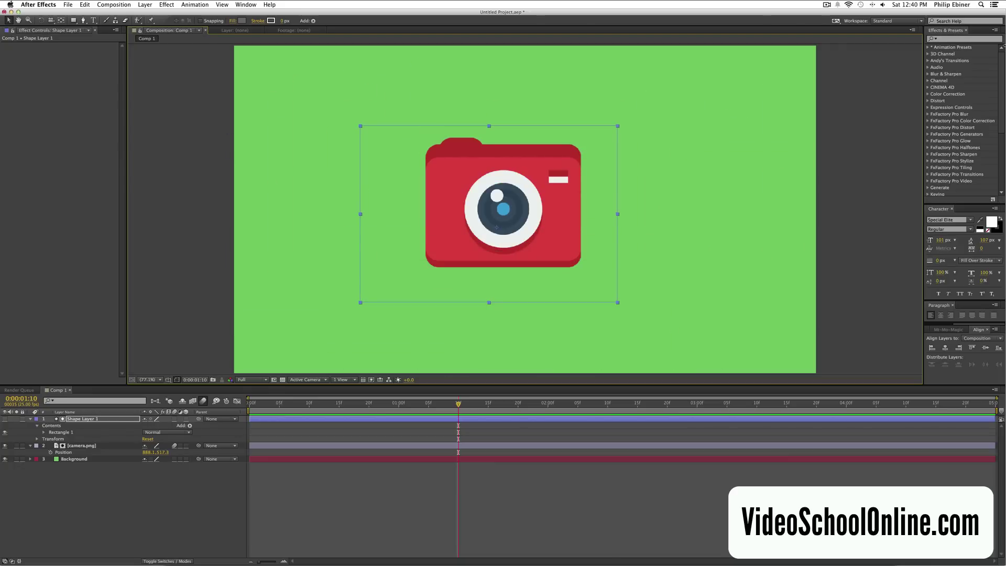
left_click(953, 40)
type("linear")
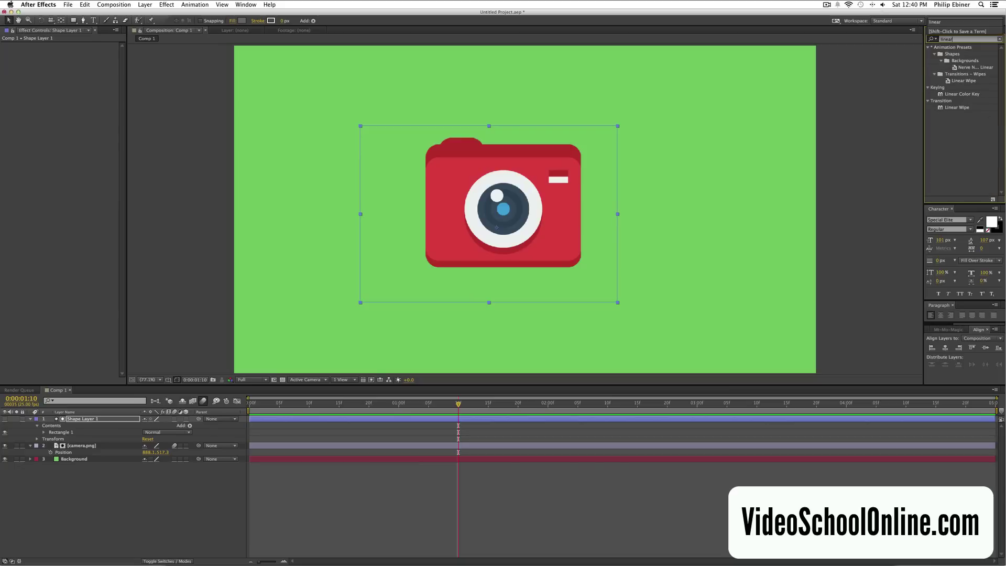
Reselect Shape Layer 1 and switch the timeline to show the Mode and Track Matte columns
key("Return")
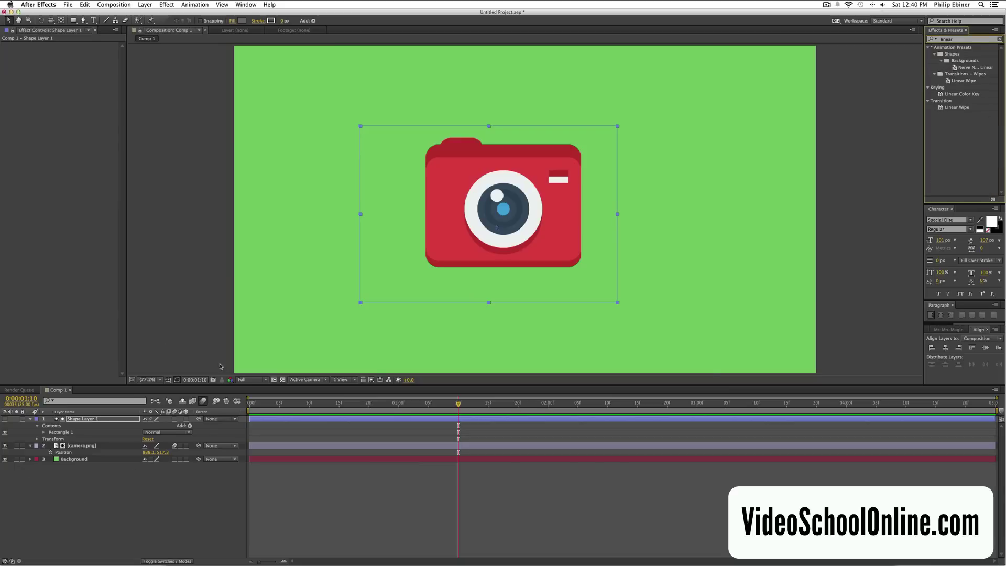
left_click(202, 417)
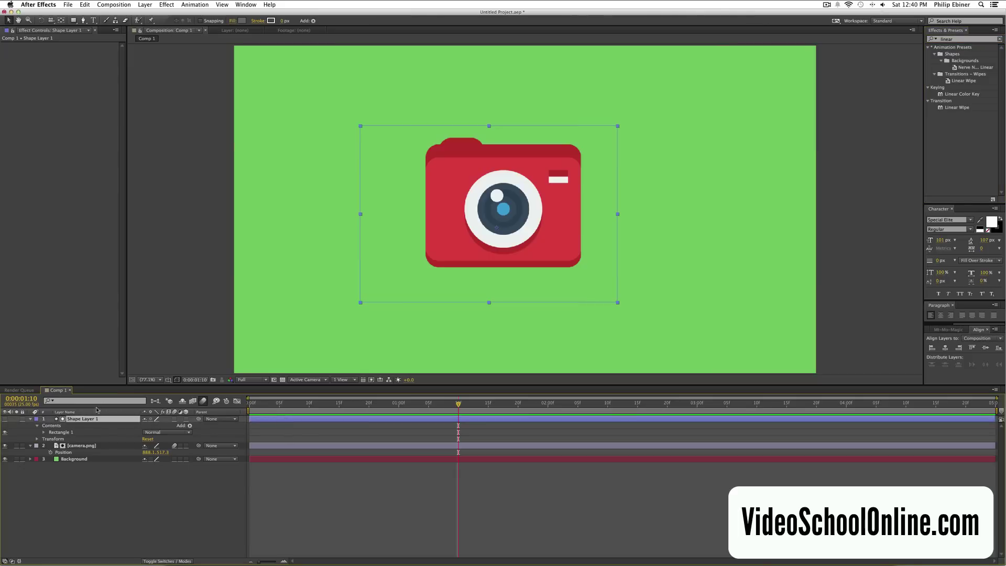
left_click(169, 559)
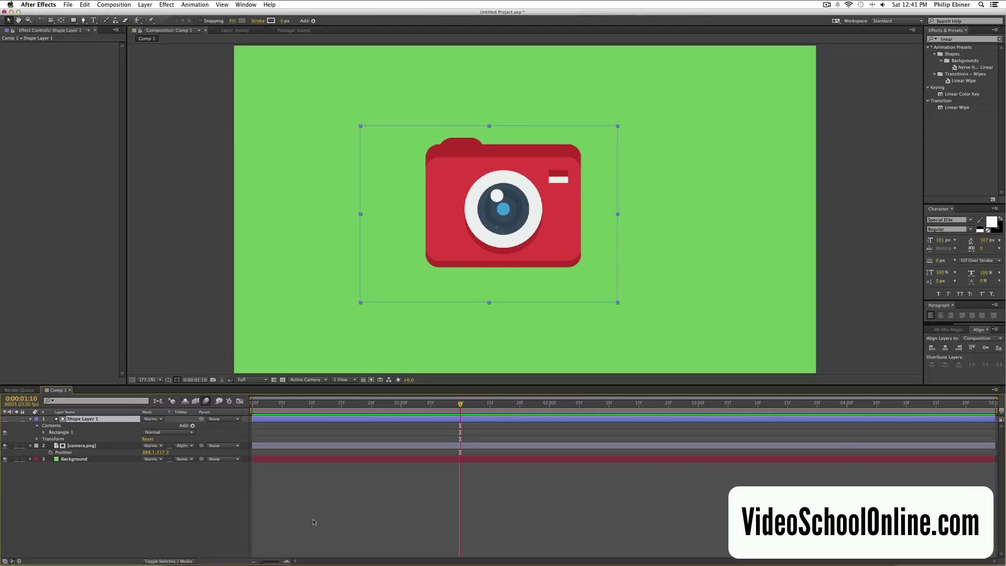